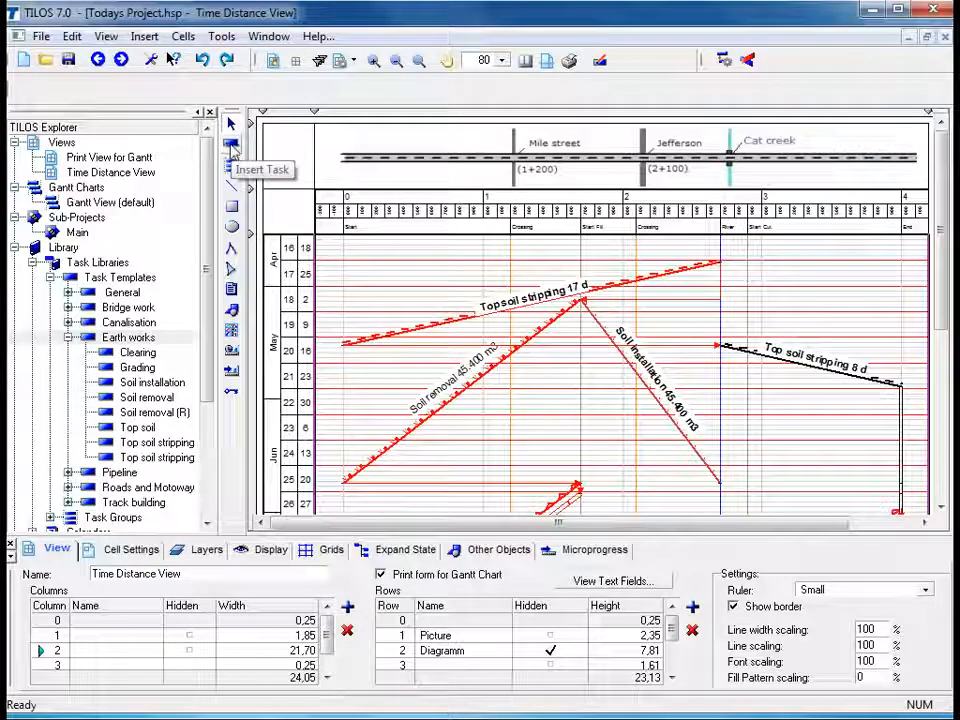
- Insert a Culvert task from the Canalisation templates at chainage 2.700, spanning about 28.04.2011 to 14.06.2011
left_click(230, 146)
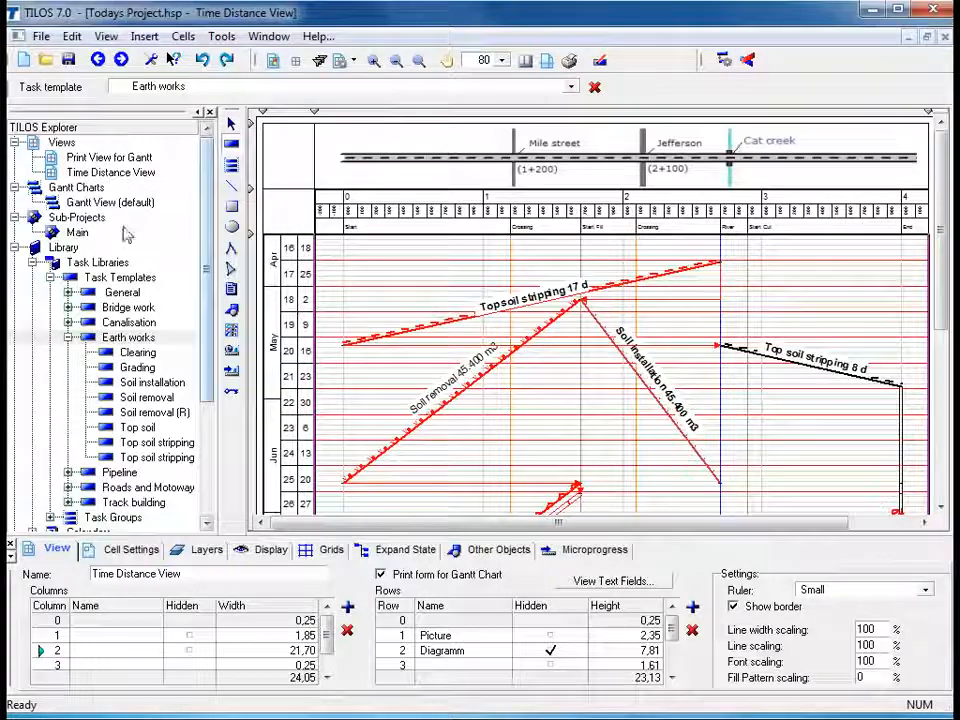
left_click(67, 323)
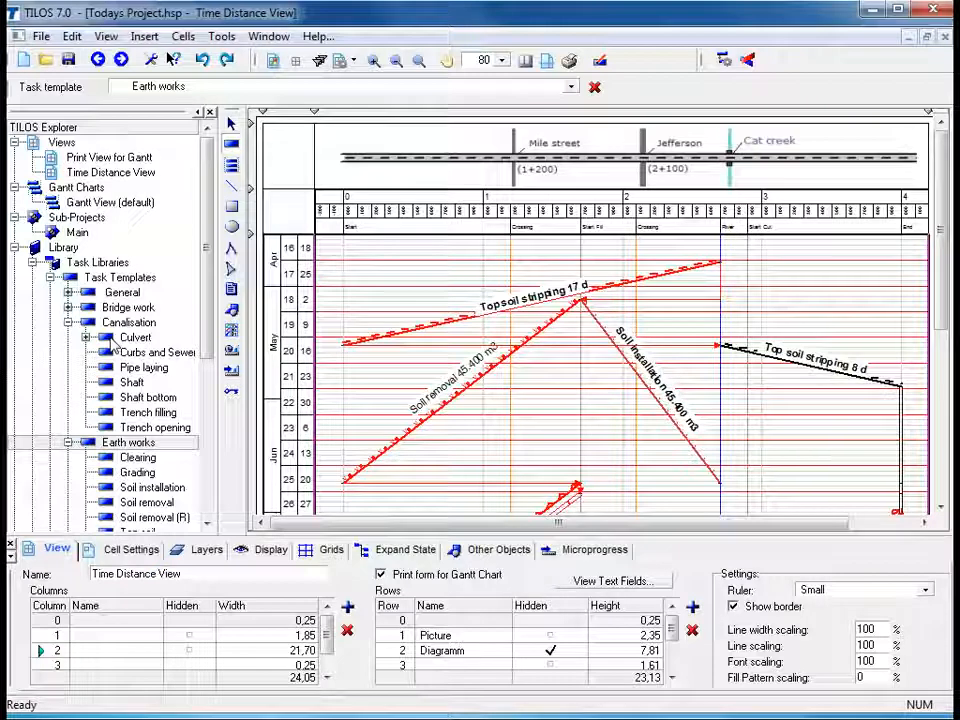
left_click(128, 338)
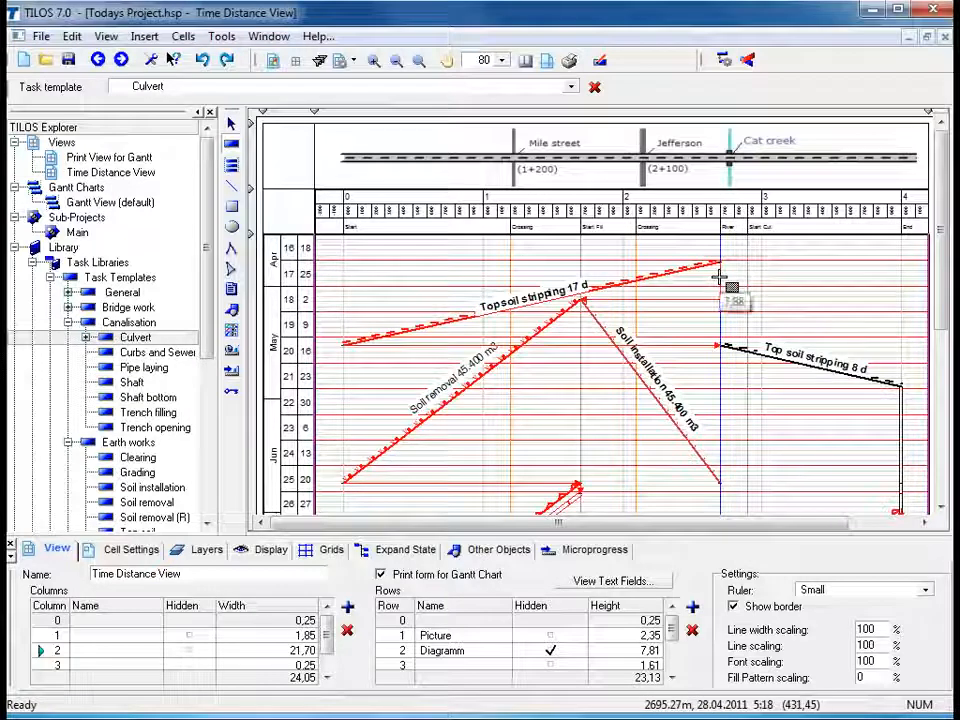
left_click_drag(720, 283, 723, 449)
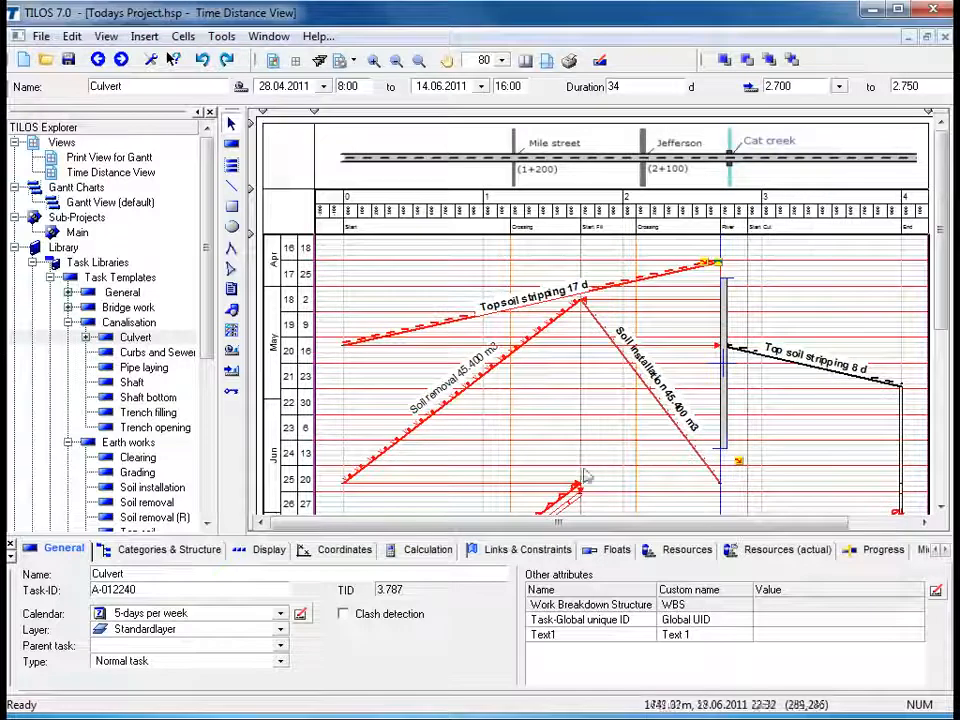
- Set the Culvert task's type to Summary task and open its summary structure in a Gantt view
left_click(282, 664)
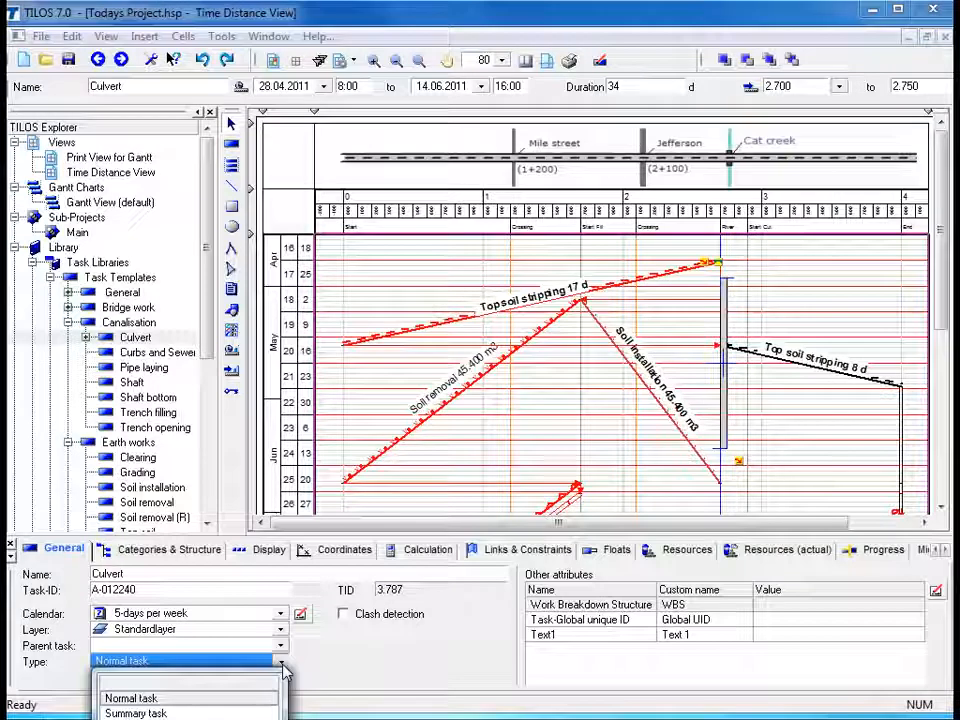
left_click(188, 714)
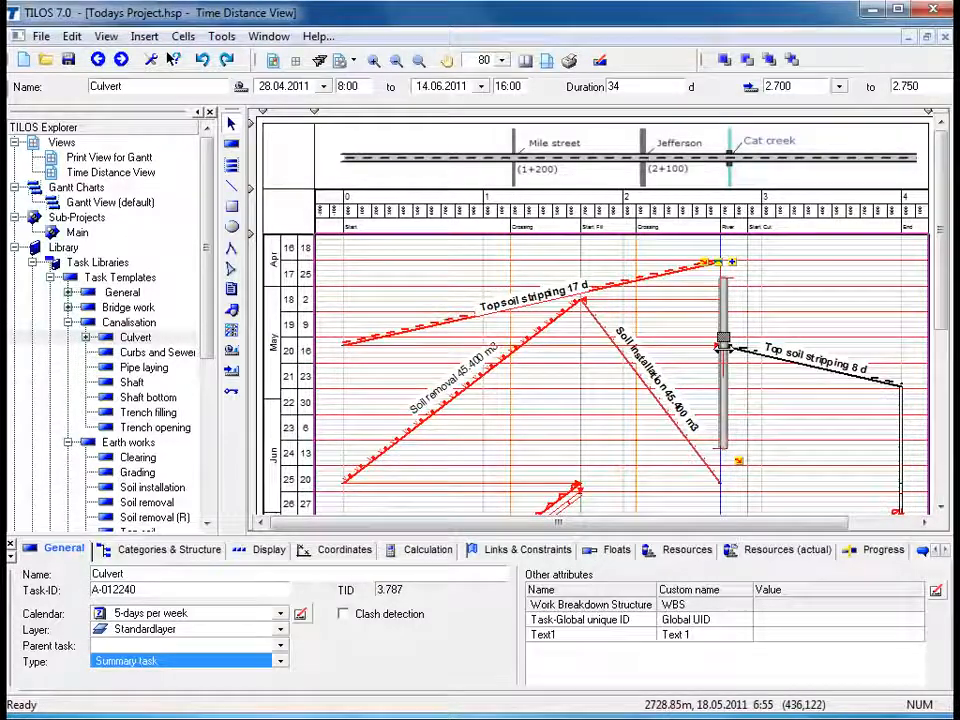
right_click(725, 352)
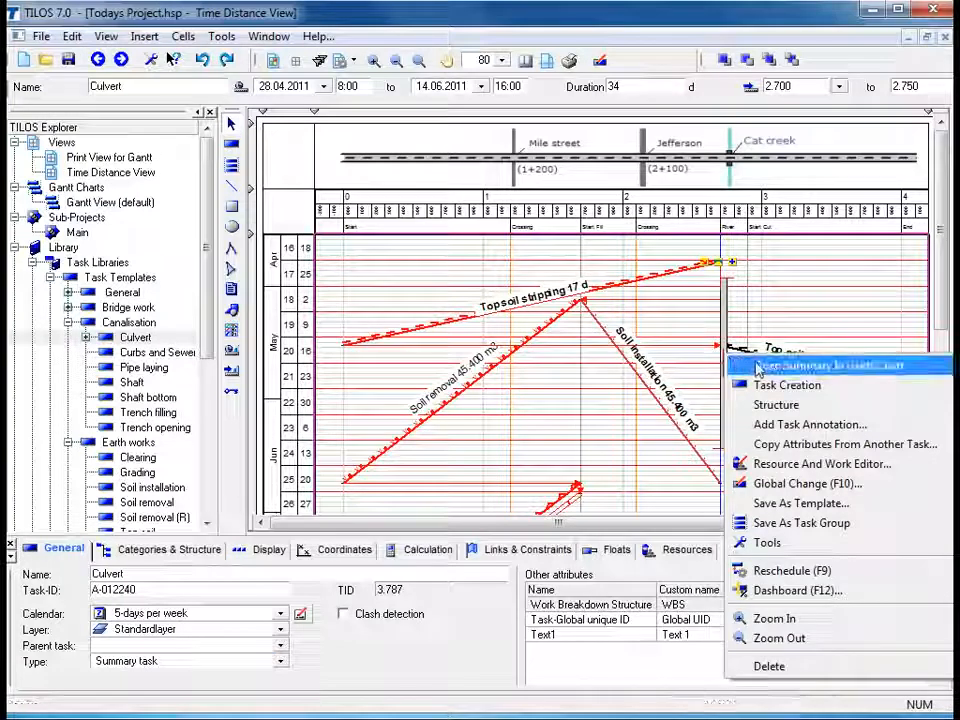
left_click(760, 368)
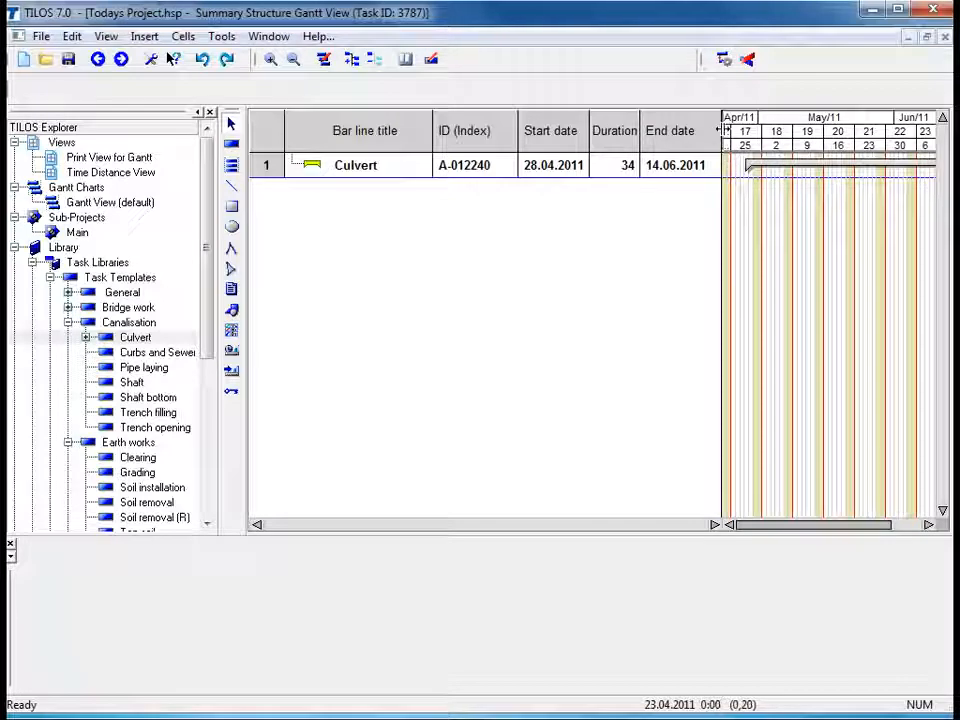
- Add a Diversion subtask under Culvert from about 29.04.2011 to 05.05.2011
left_click_drag(719, 128, 434, 136)
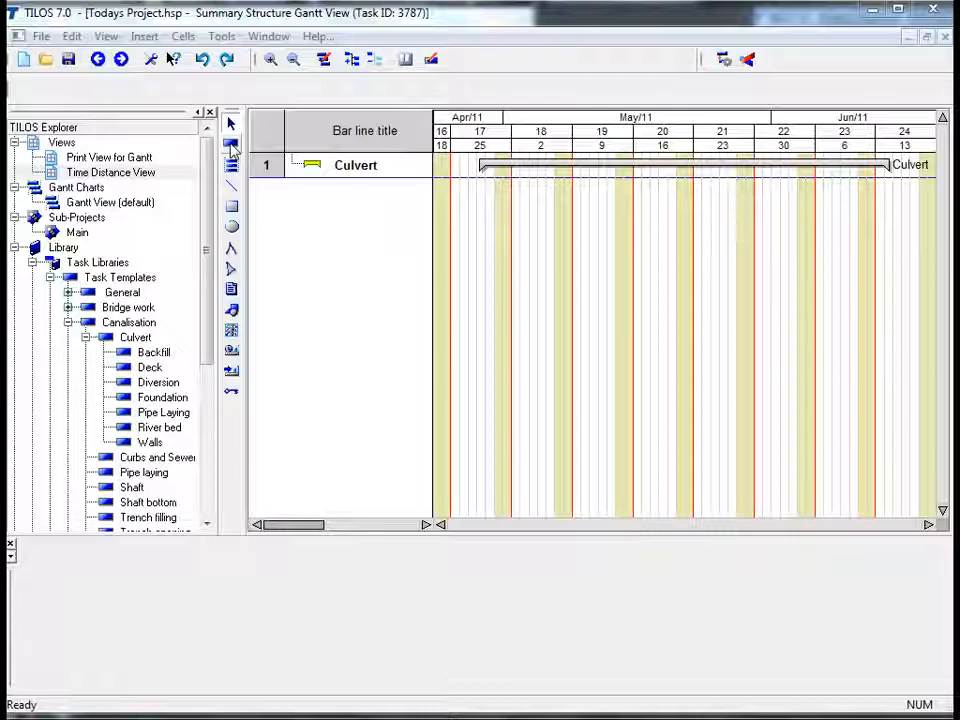
left_click(231, 147)
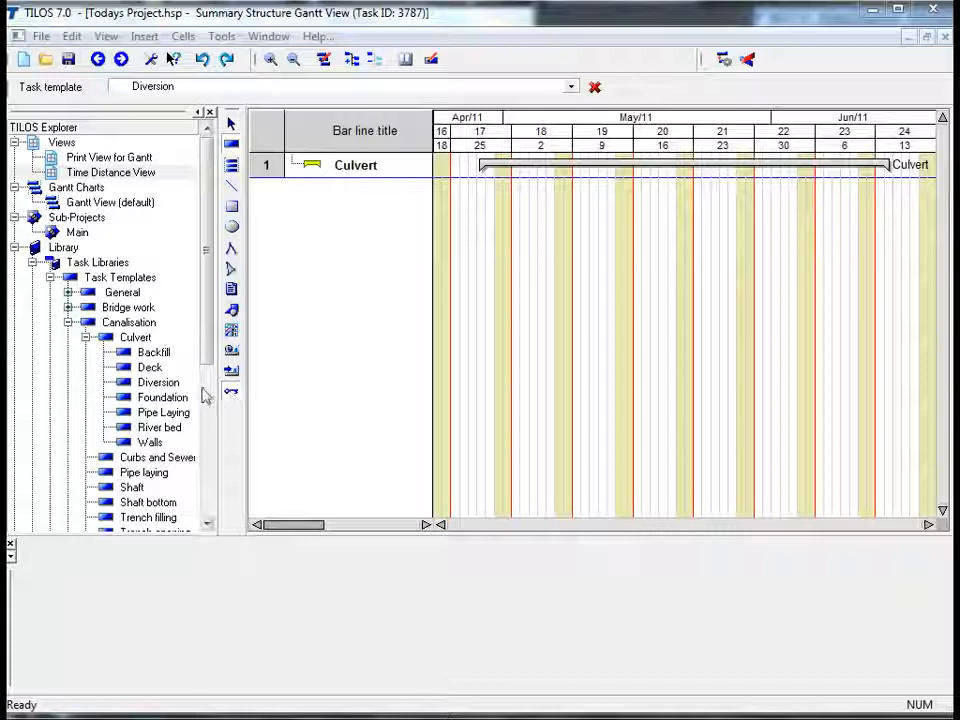
left_click(166, 385)
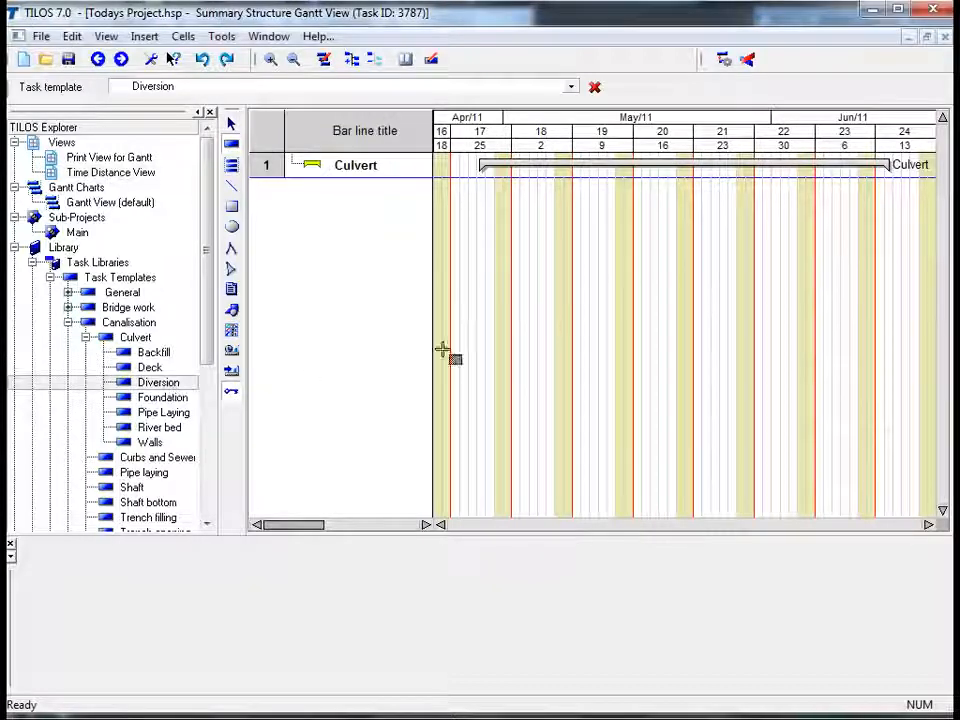
left_click(484, 188)
left_click_drag(505, 188, 540, 191)
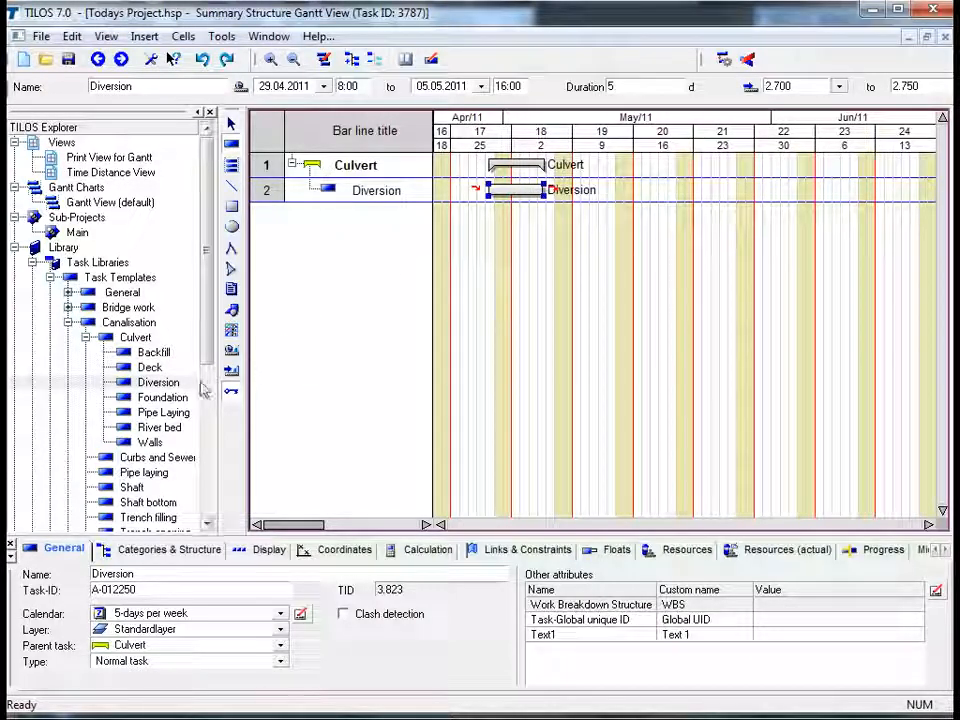
- Add Foundation (about 09.05–18.05.2011) and Pipe Laying (about 20.05–24.05.2011) subtasks from the Culvert templates
left_click_drag(185, 405, 656, 214)
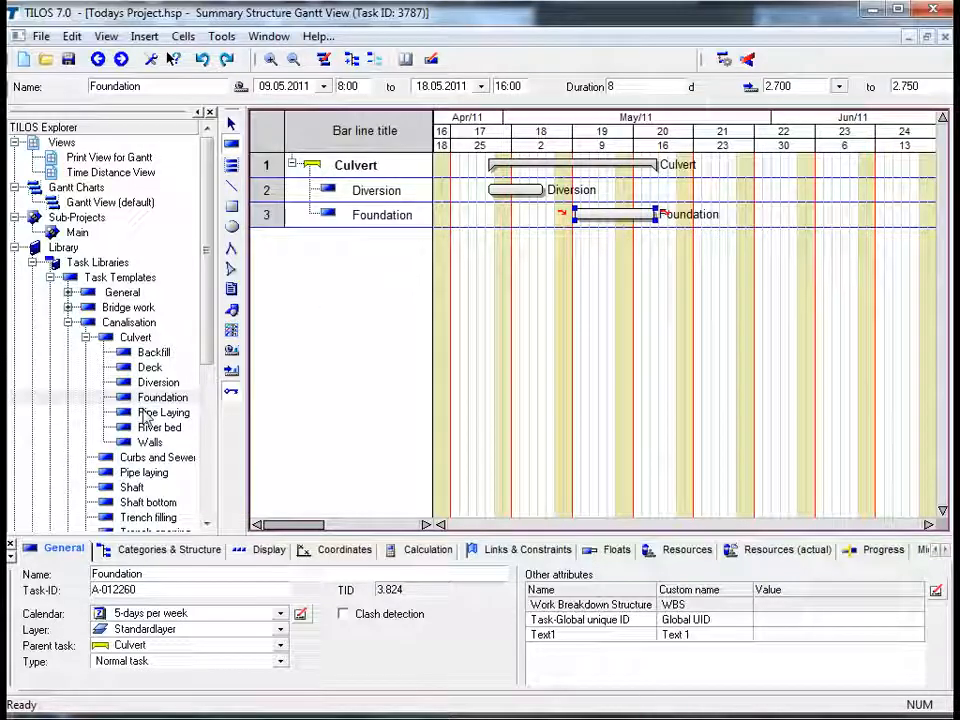
left_click(144, 413)
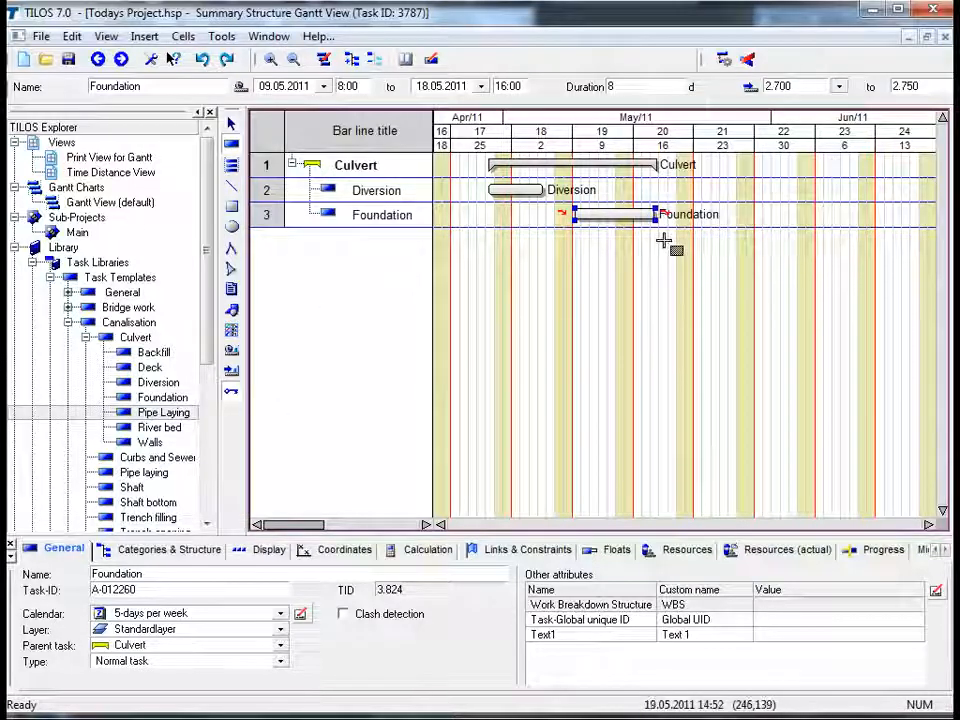
left_click_drag(667, 241, 714, 240)
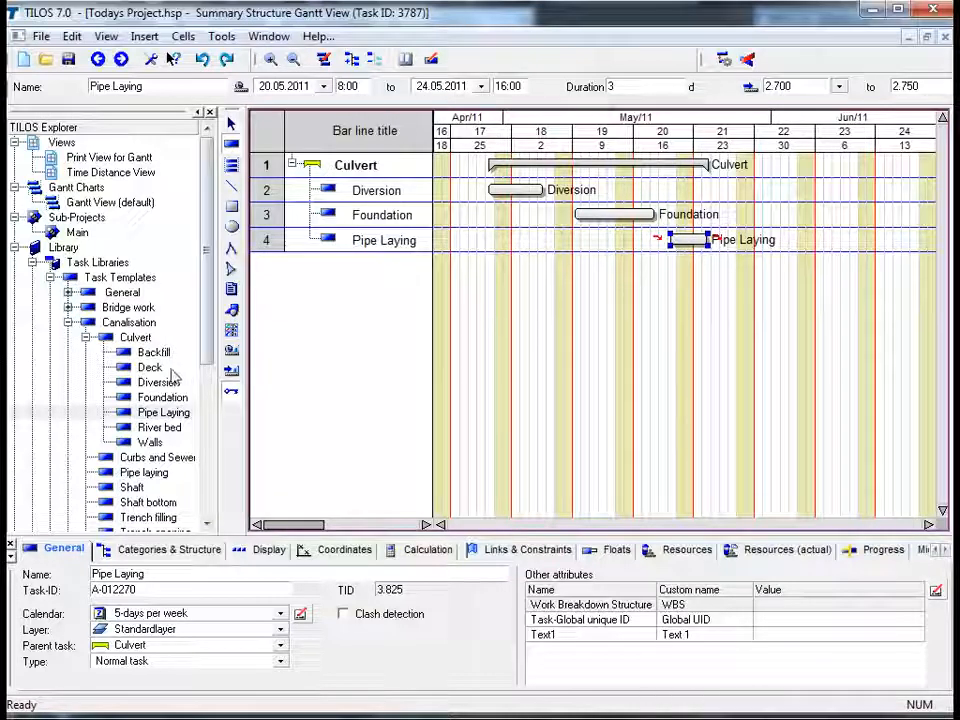
- Add a second Diversion subtask around 27.05–01.06.2011 and a Backfill subtask around 03.06–13.06.2011
left_click_drag(160, 383, 778, 190)
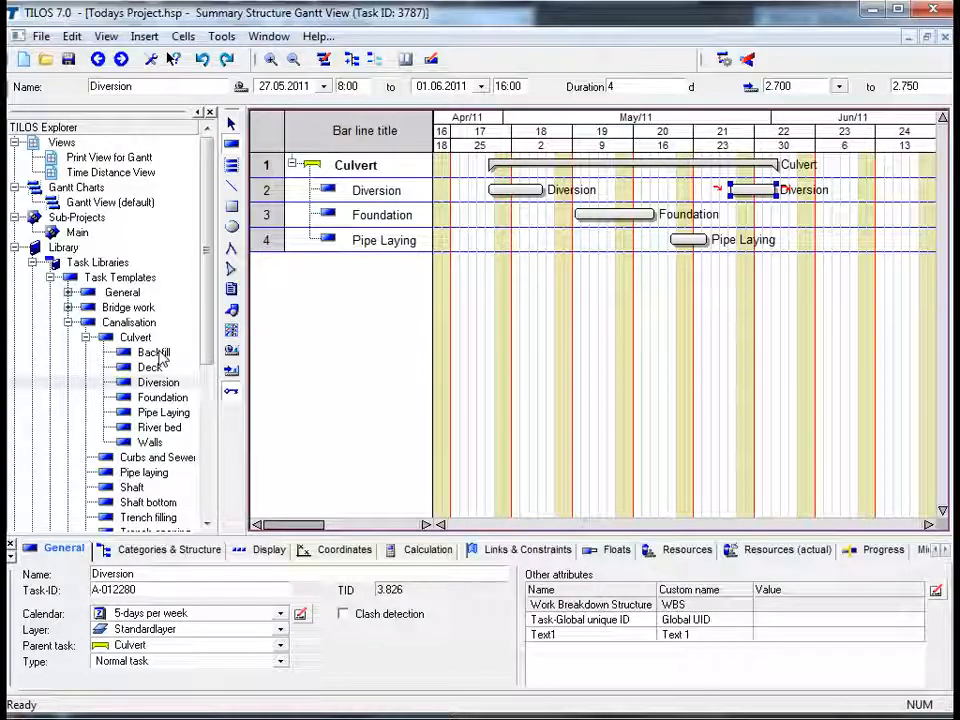
left_click(155, 354)
left_click_drag(338, 356, 880, 266)
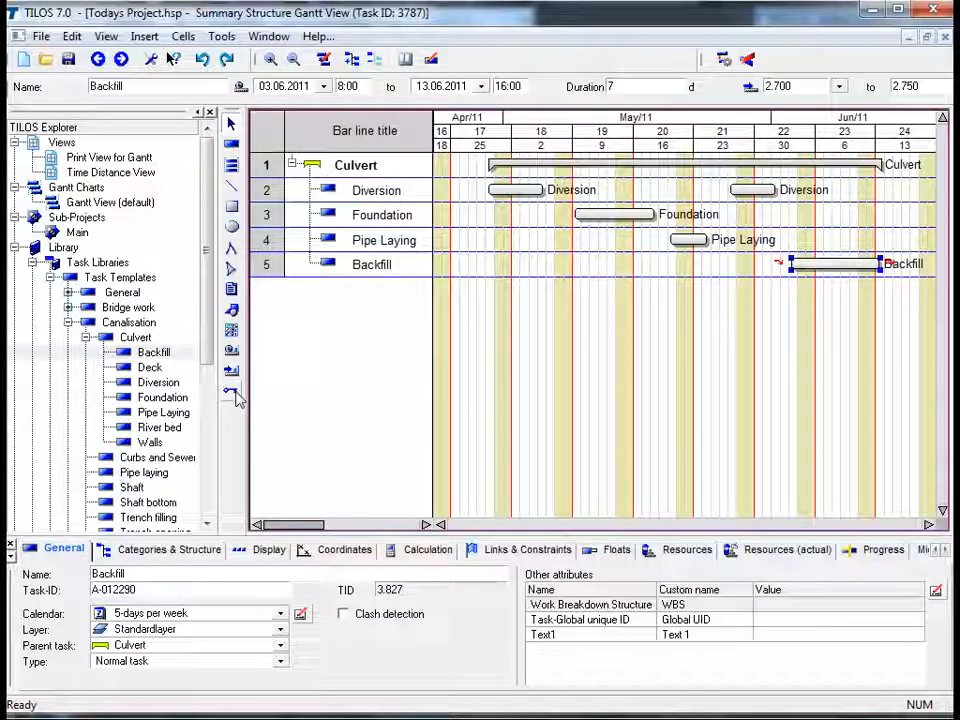
left_click(688, 344)
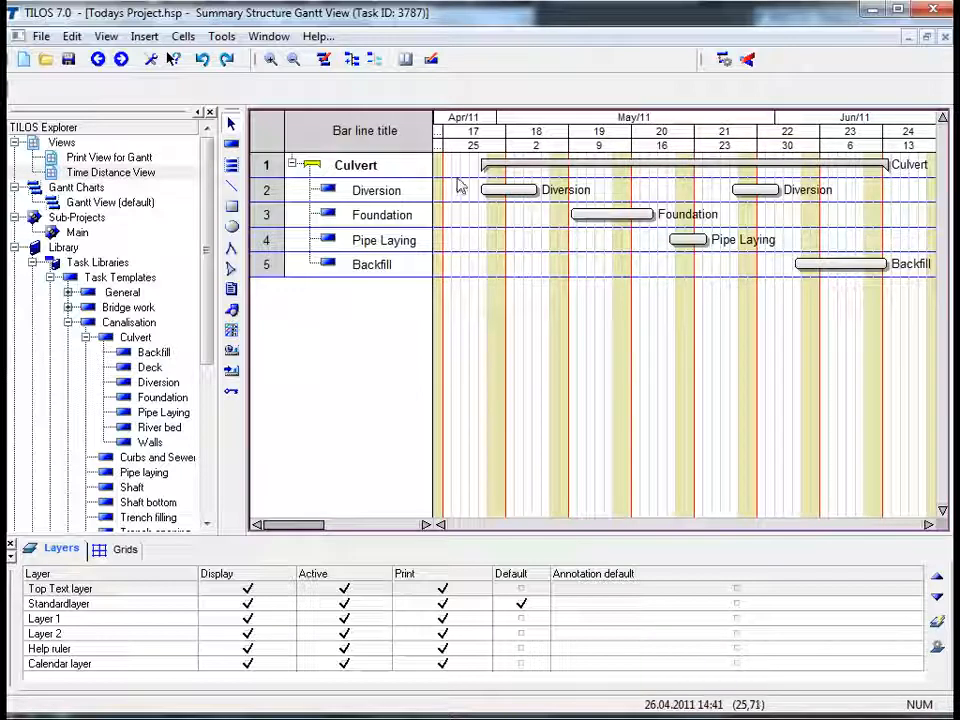
- Select all Culvert subtasks and link the unlinked tasks in sequence with Finish-Start links
left_click_drag(457, 185, 908, 296)
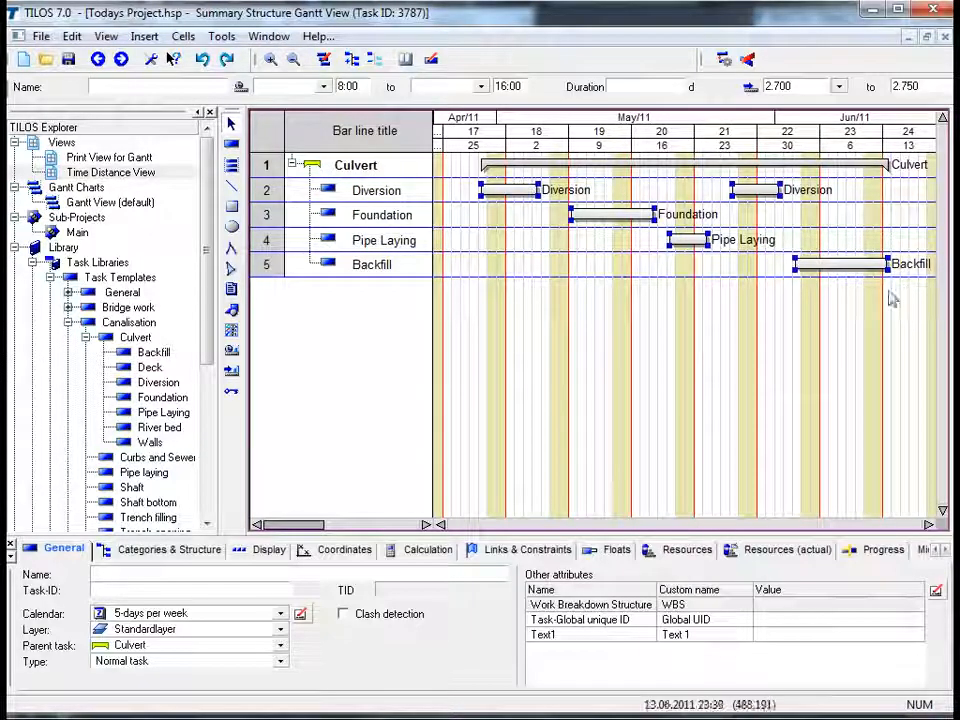
right_click(476, 317)
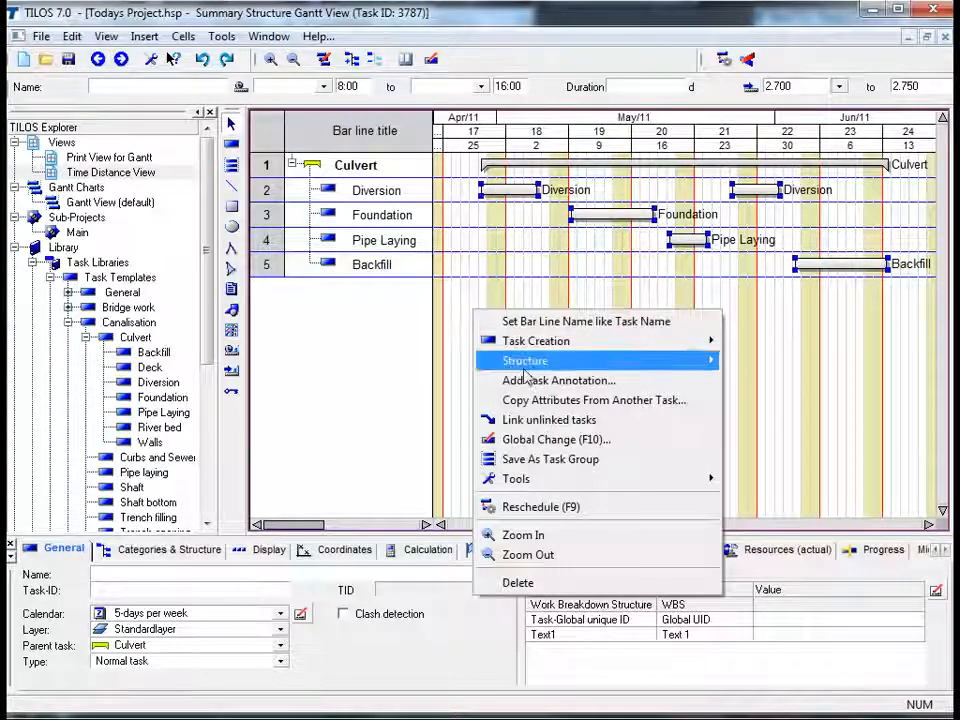
left_click(527, 424)
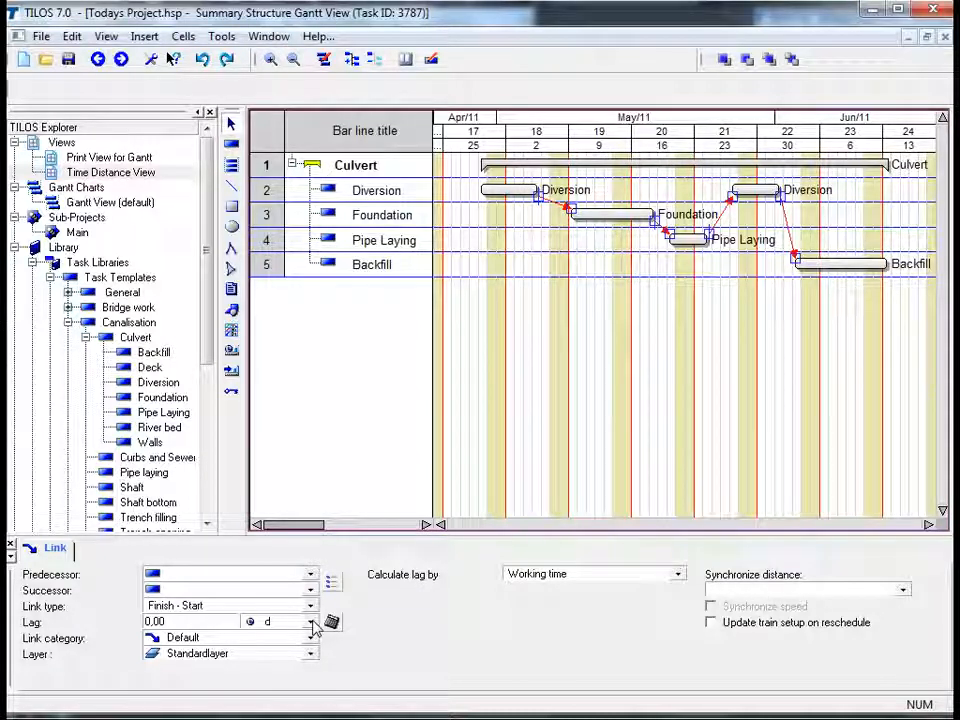
left_click(482, 364)
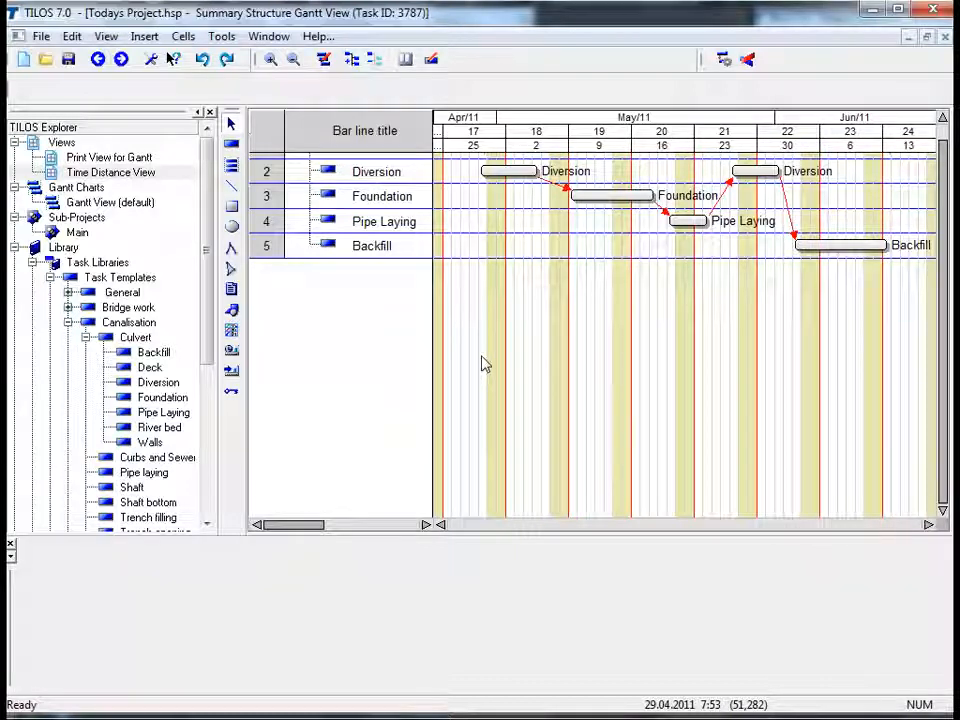
- Tile the Gantt and time distance windows horizontally and activate the time distance view
left_click(270, 37)
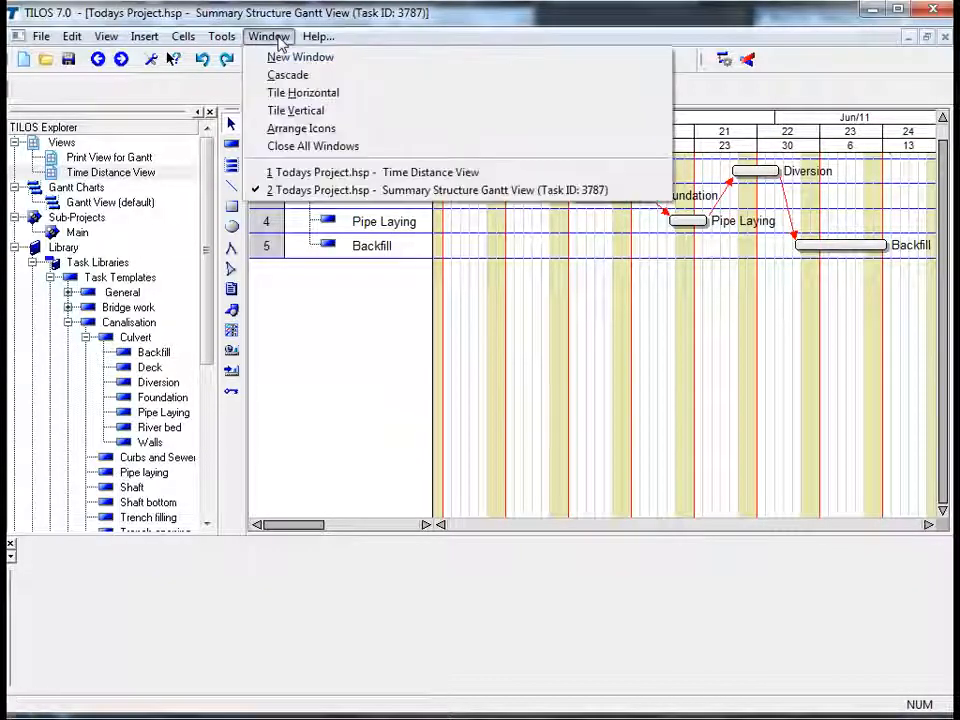
left_click(289, 95)
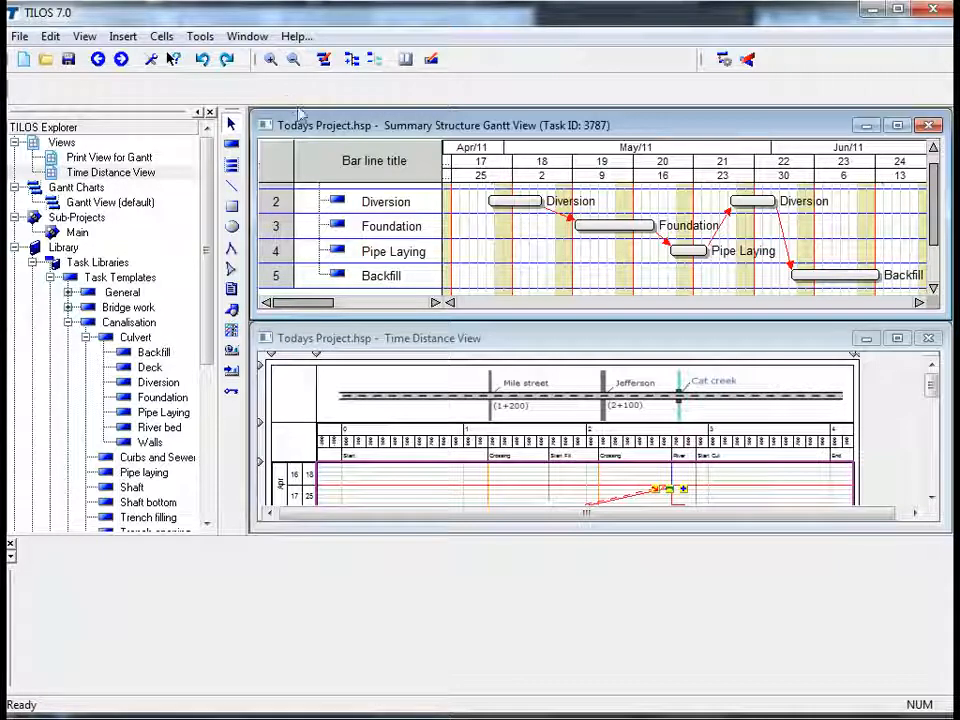
left_click(590, 349)
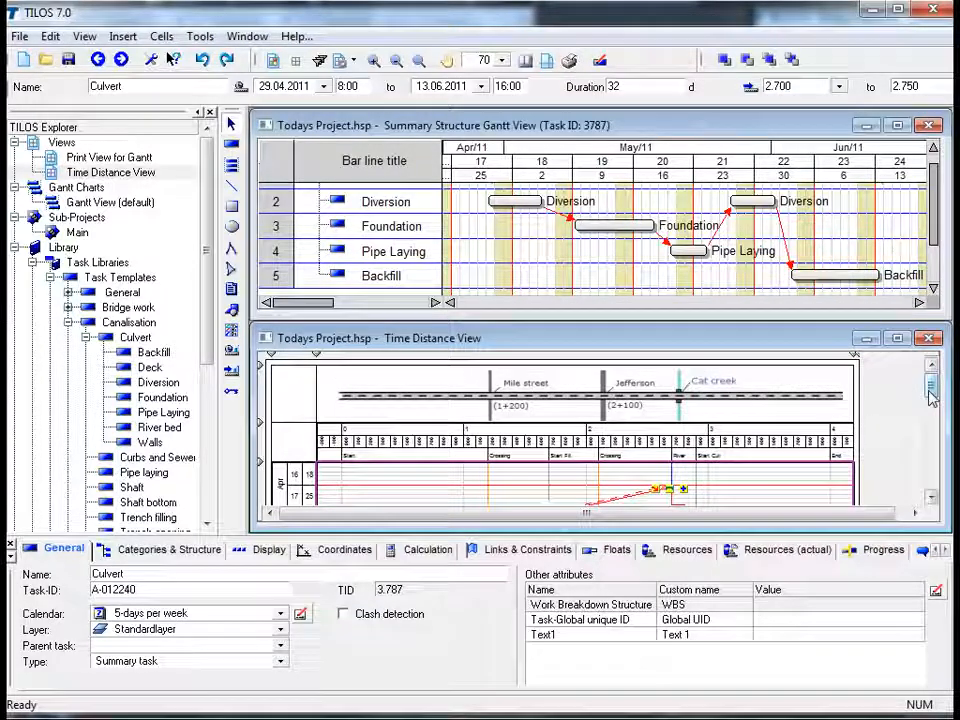
- Examine the Culvert task in the time distance view alongside the Gantt chart
scroll(927, 394, "down", 3)
left_click_drag(930, 402, 931, 414)
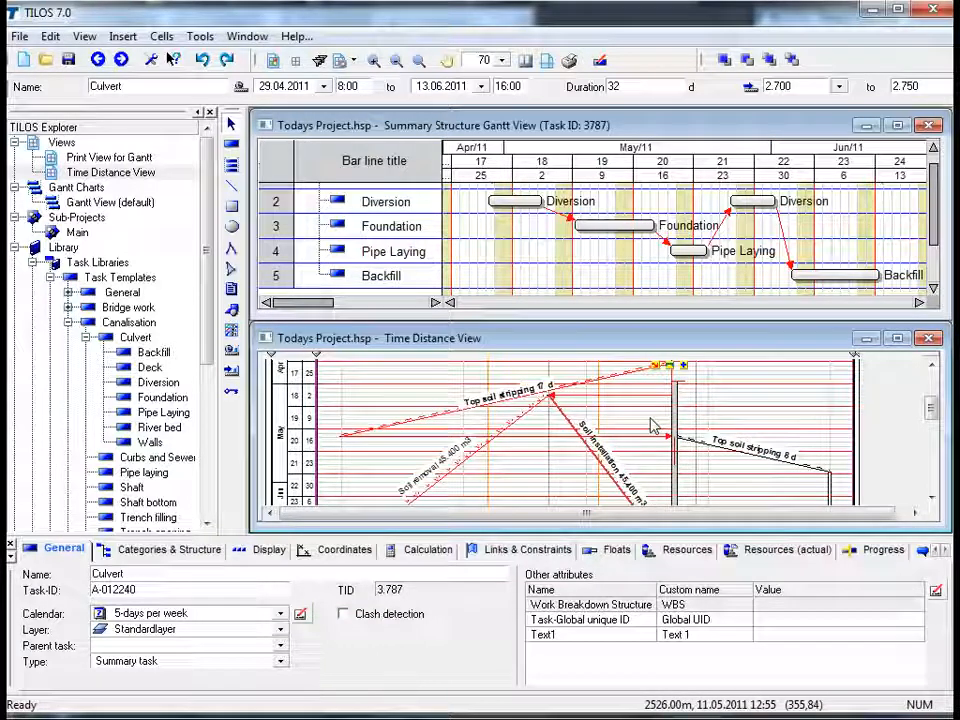
left_click(741, 414)
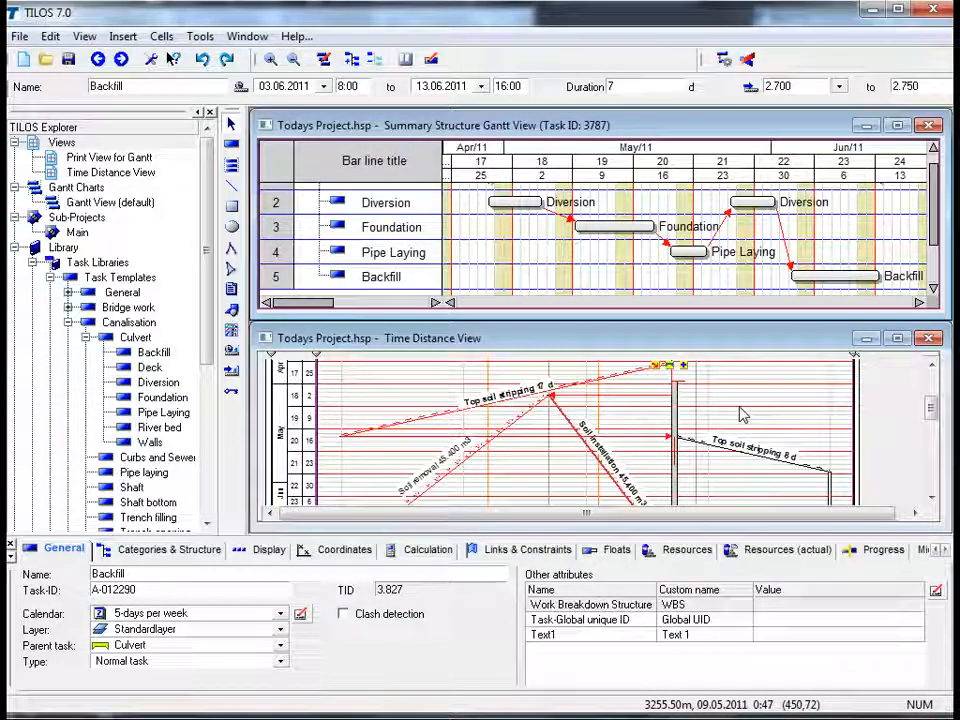
left_click(741, 290)
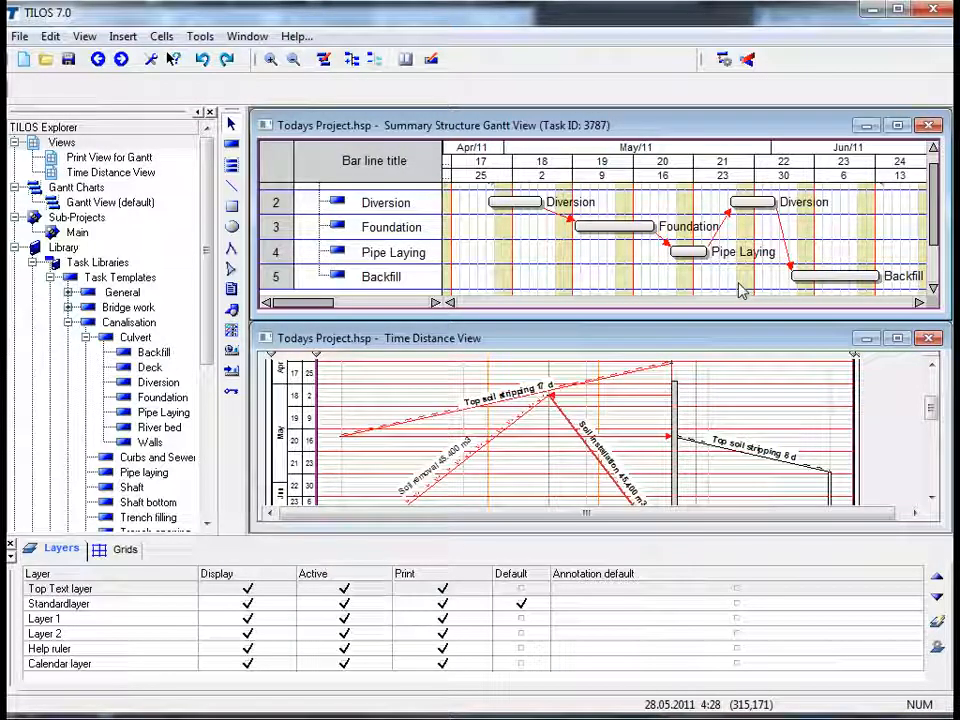
- Try to move the Backfill bar in the Gantt chart
left_click(830, 276)
mouse_move(830, 276)
left_mouse_down()
mouse_move(731, 281)
mouse_move(823, 280)
left_mouse_up()
left_click_drag(810, 284, 830, 281)
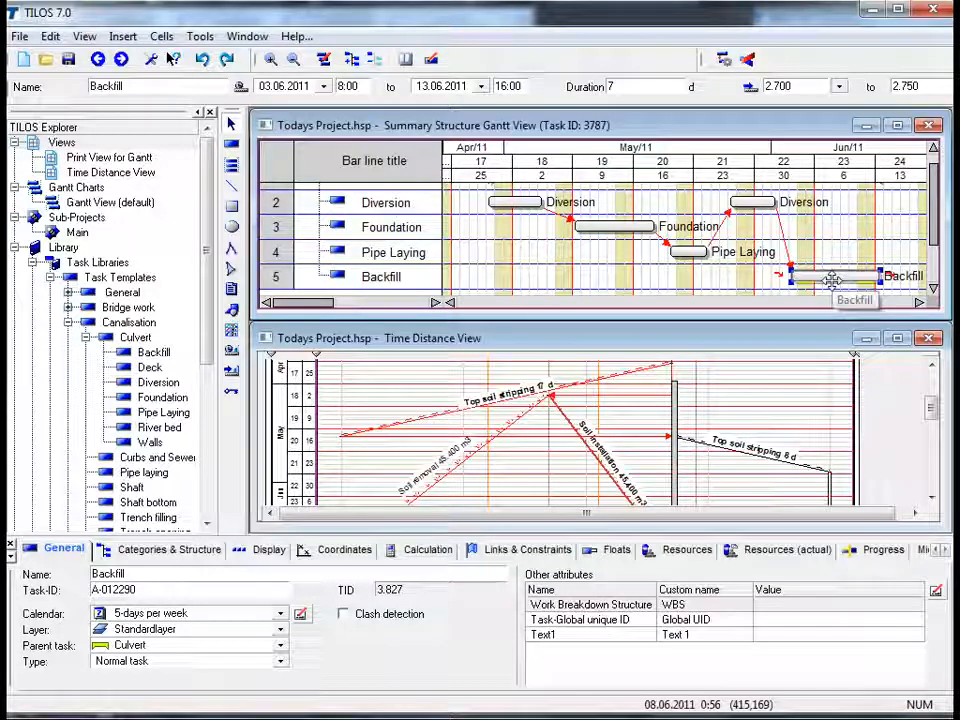
left_click(740, 293)
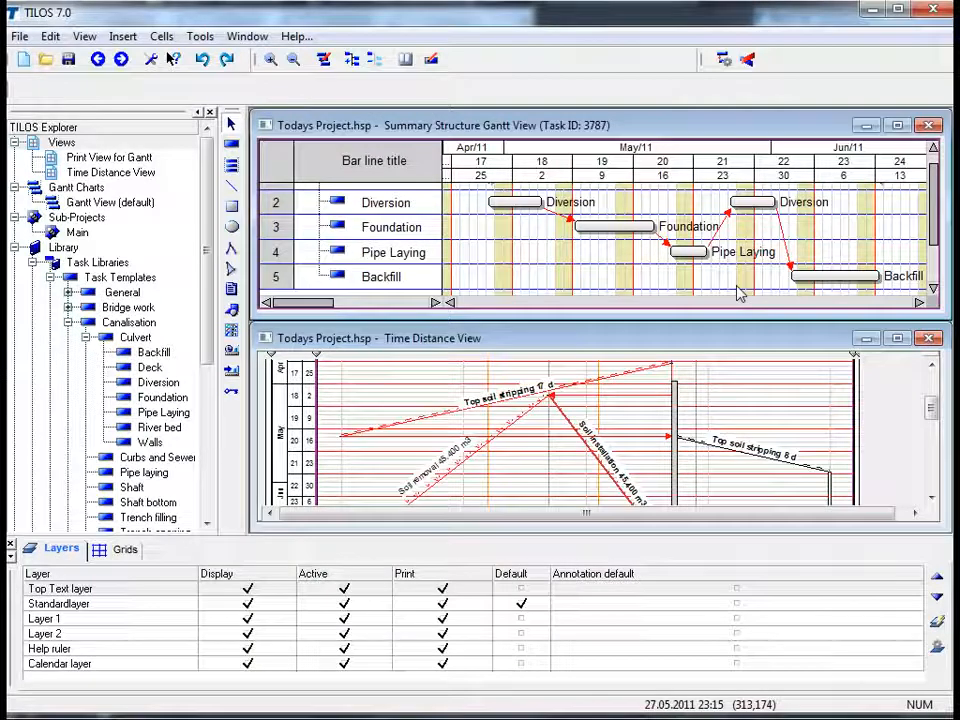
- Expand the Culvert summary task in the time distance view to show its subtasks
left_click(757, 408)
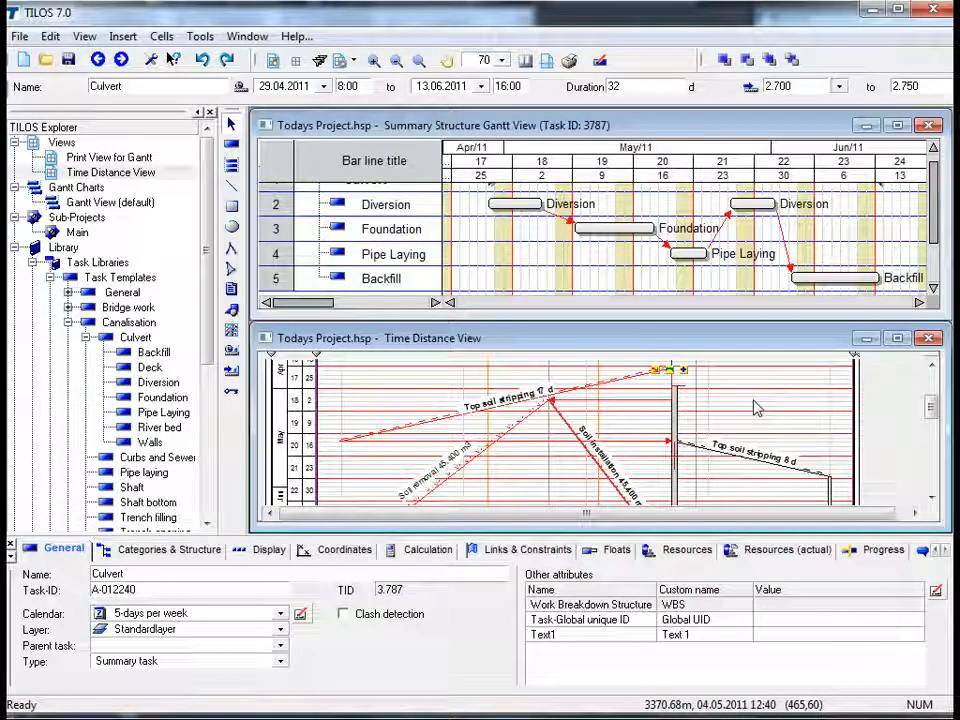
left_click(685, 378)
left_click_drag(686, 380, 702, 403)
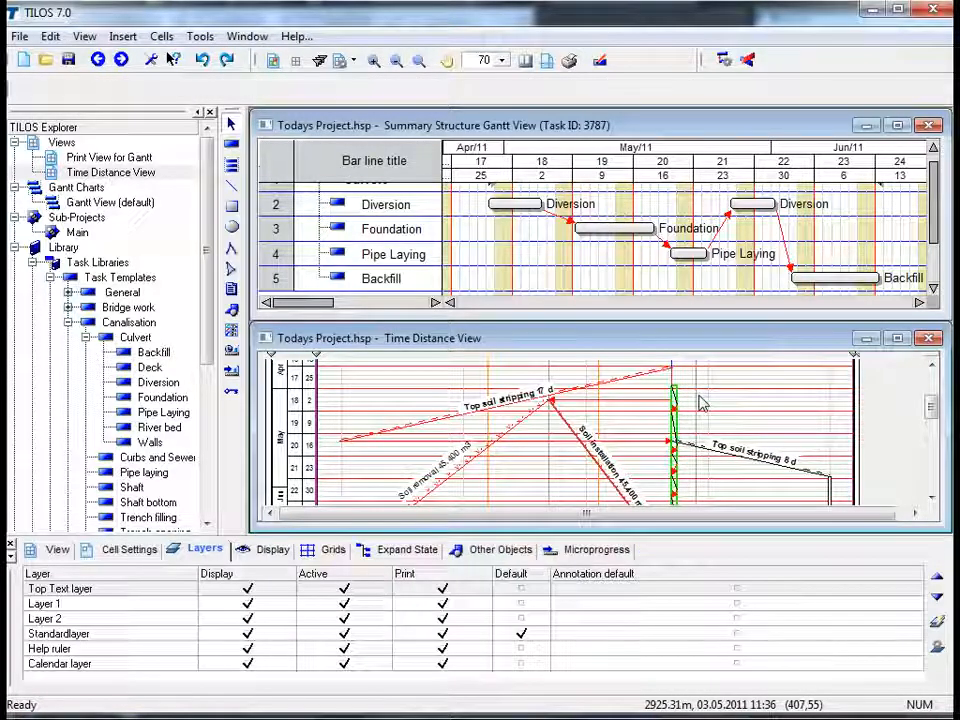
- Select the Backfill subtask in the time distance view and try to move it
scroll(700, 403, "down", 1)
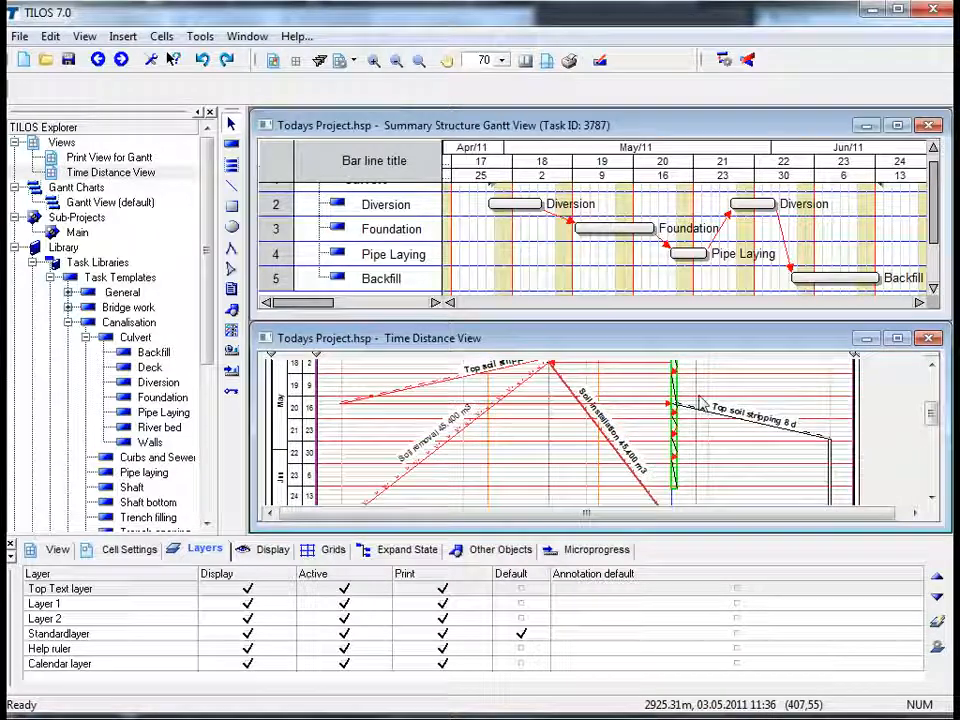
left_click(673, 477)
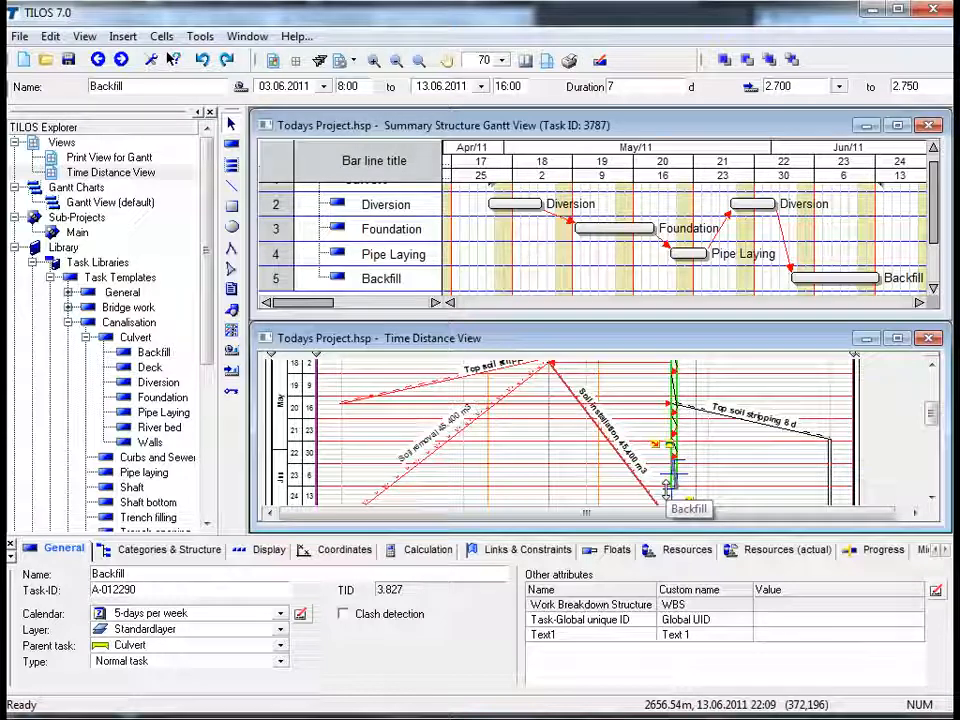
mouse_move(666, 491)
left_mouse_down()
mouse_move(664, 460)
mouse_move(664, 487)
left_mouse_up()
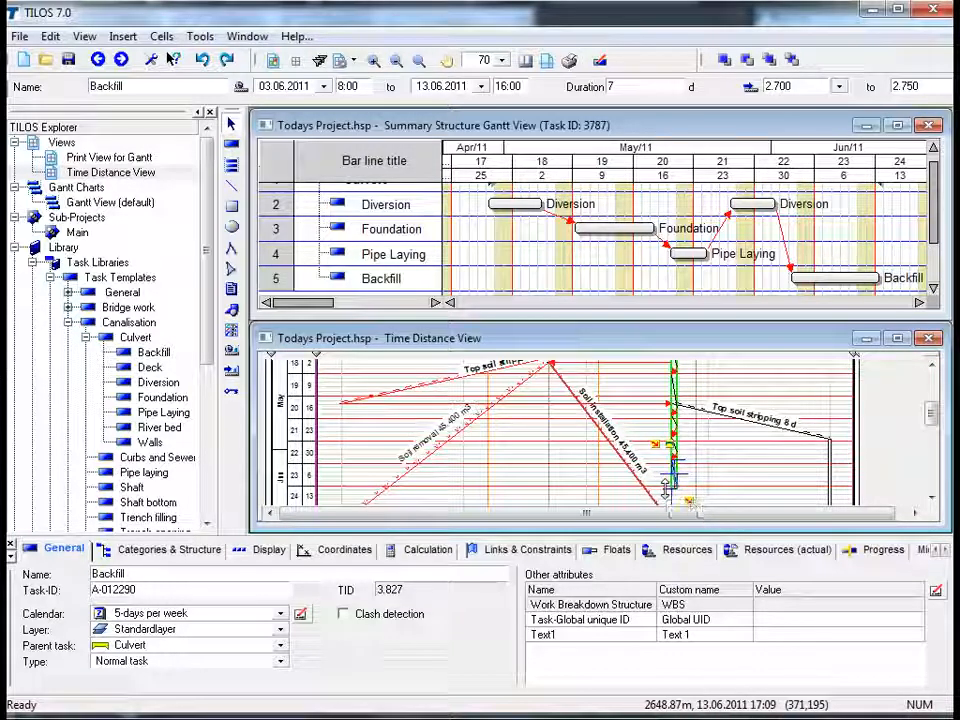
left_click(729, 478)
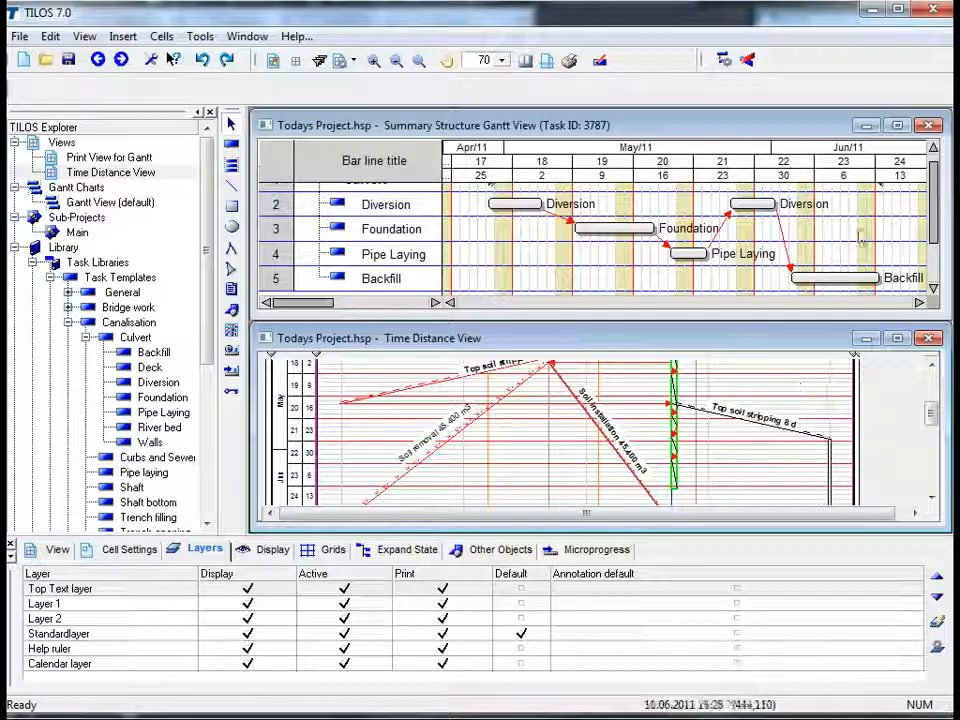
- Close the Gantt chart window and maximize the time distance view
left_click(929, 125)
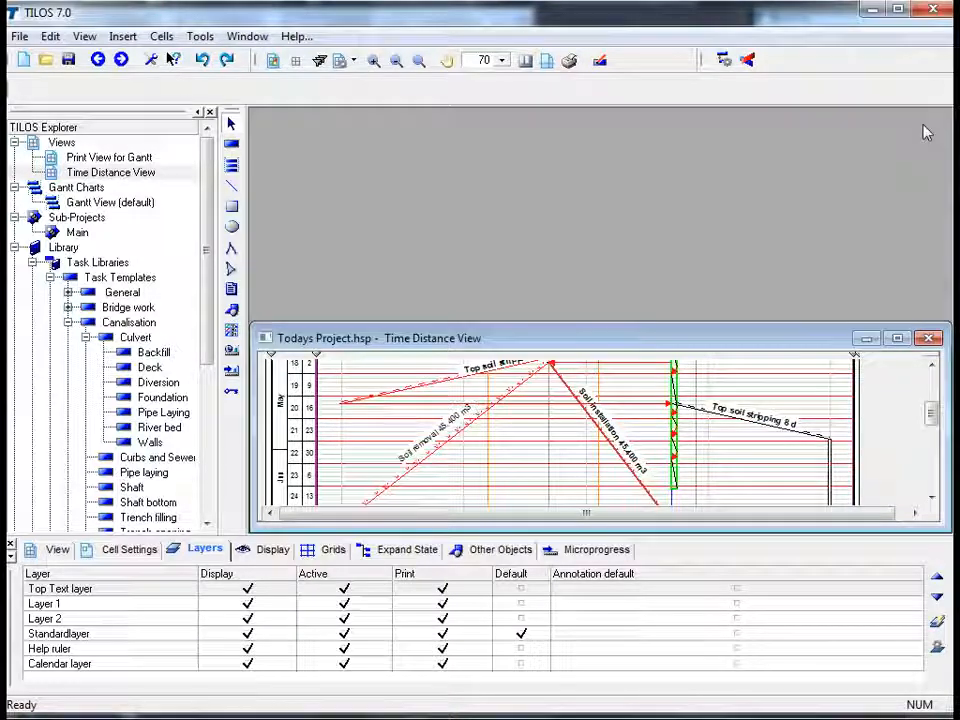
left_click(898, 339)
left_click_drag(945, 330, 938, 215)
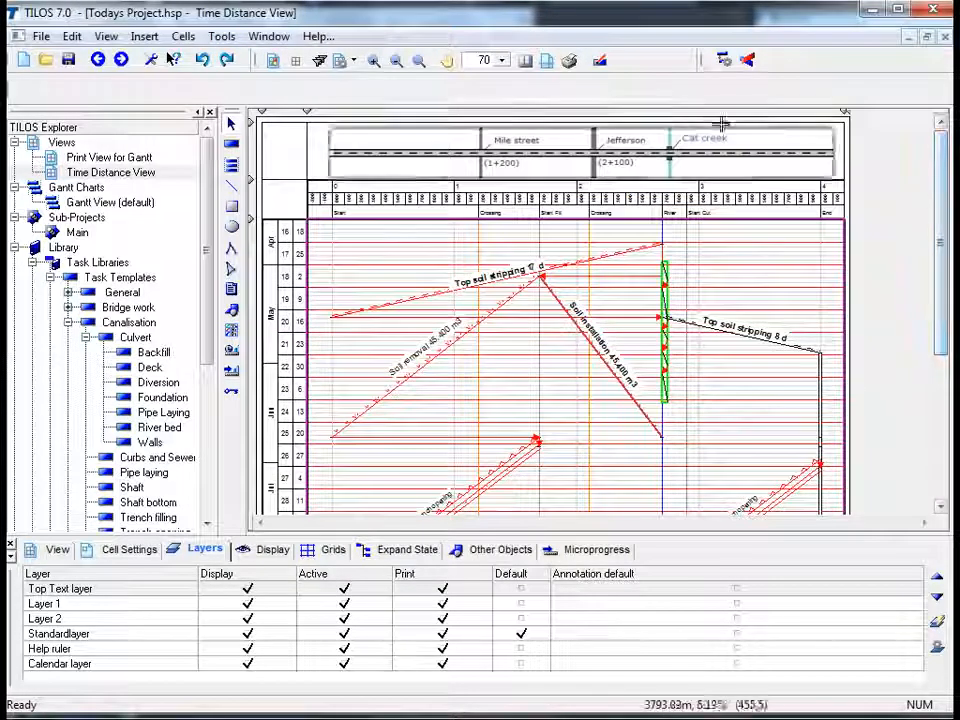
- Set the time distance view zoom to 100%
left_click(503, 62)
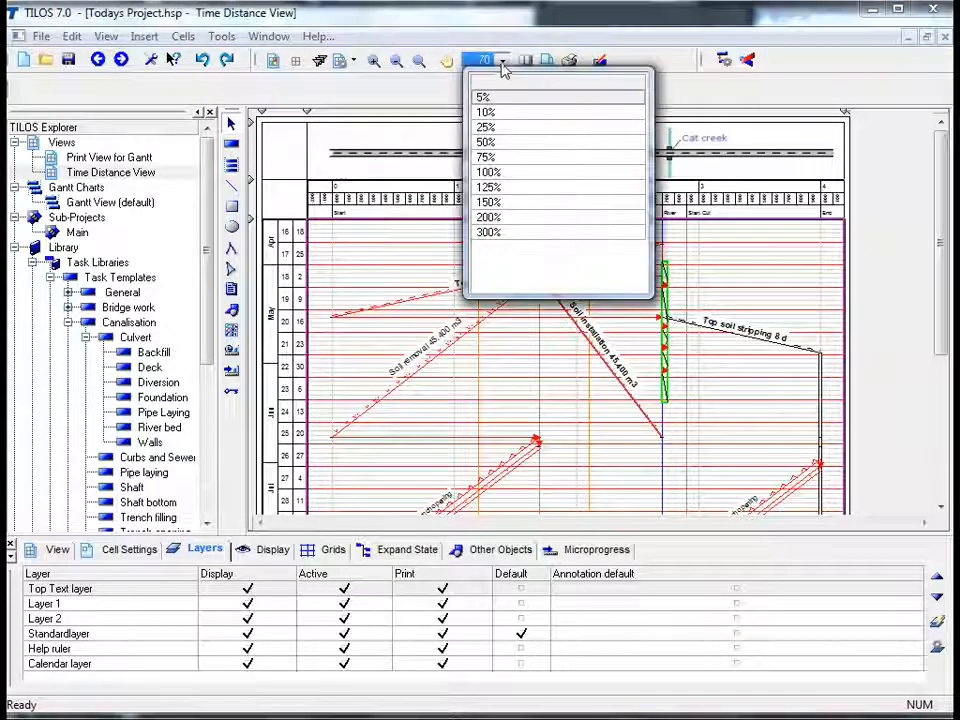
left_click(495, 173)
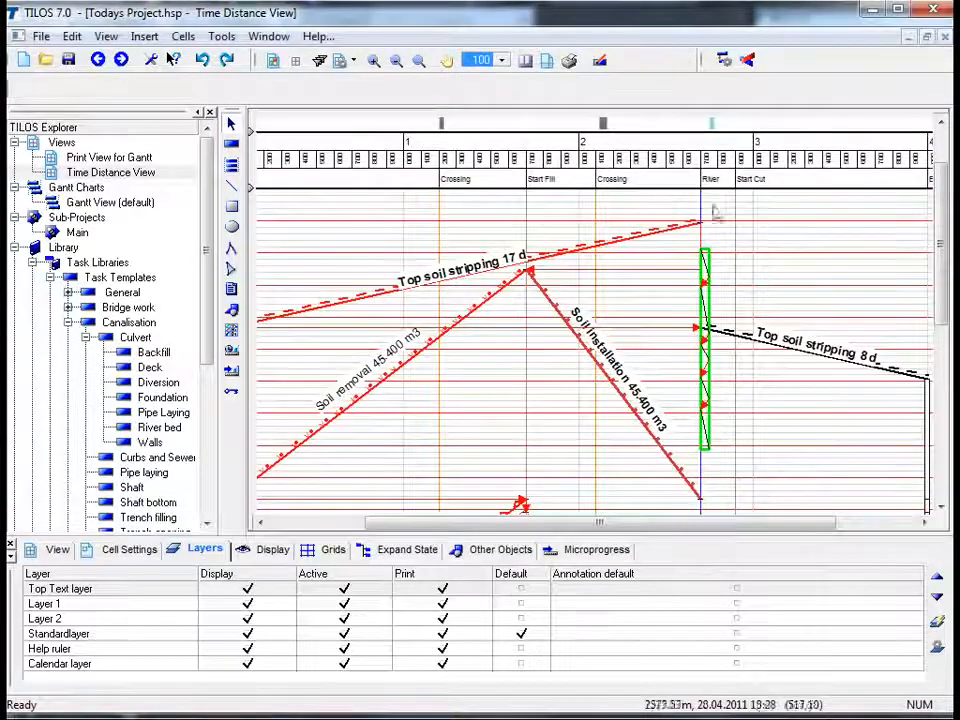
left_click_drag(938, 273, 936, 235)
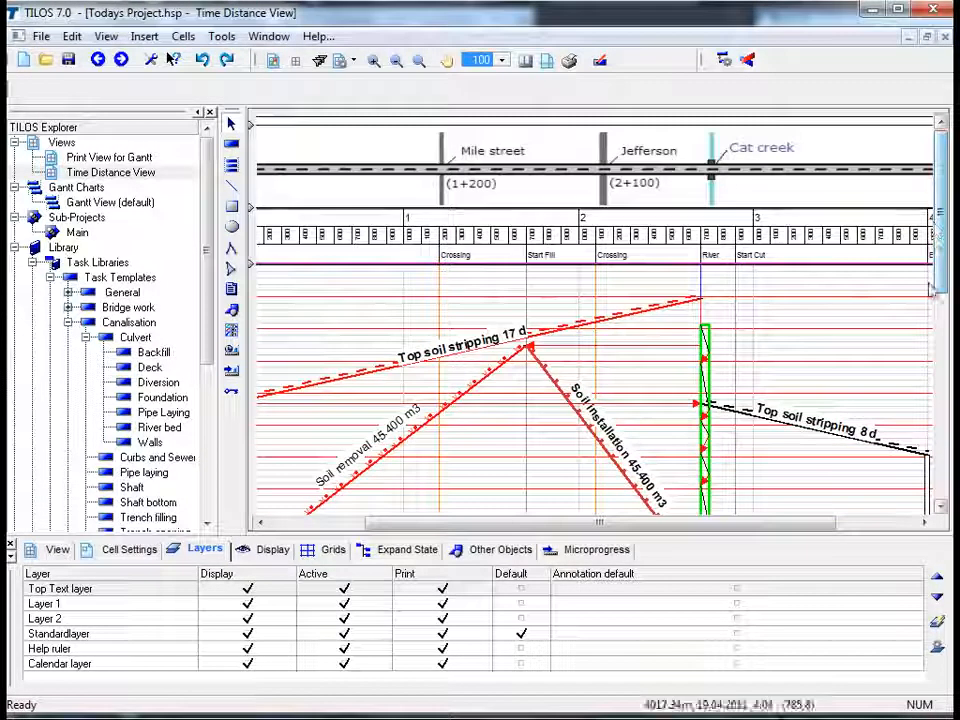
left_click_drag(827, 531, 720, 538)
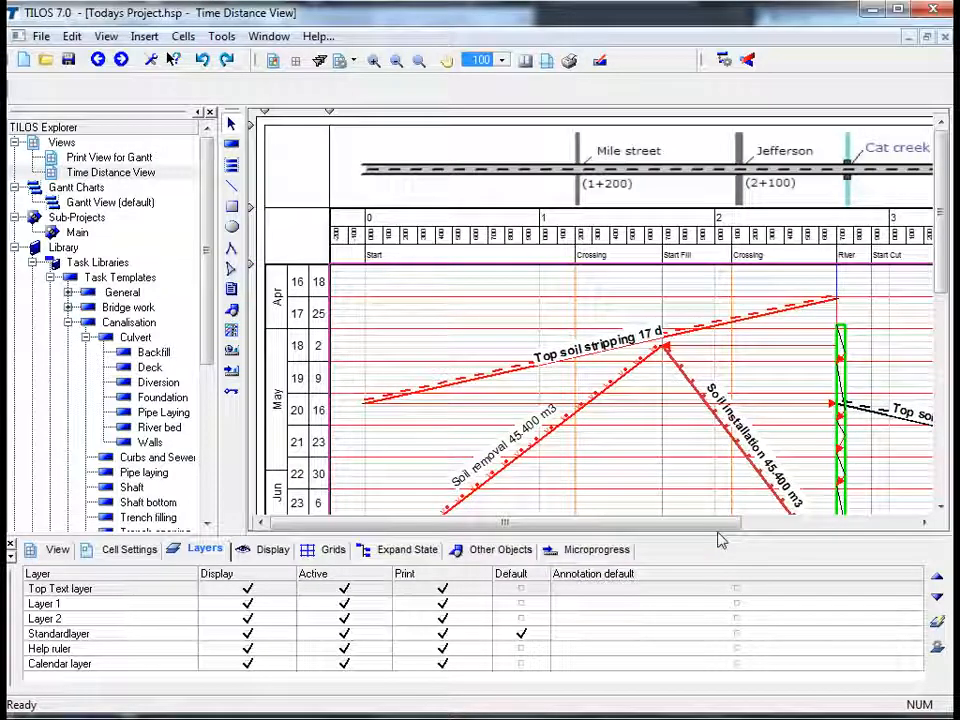